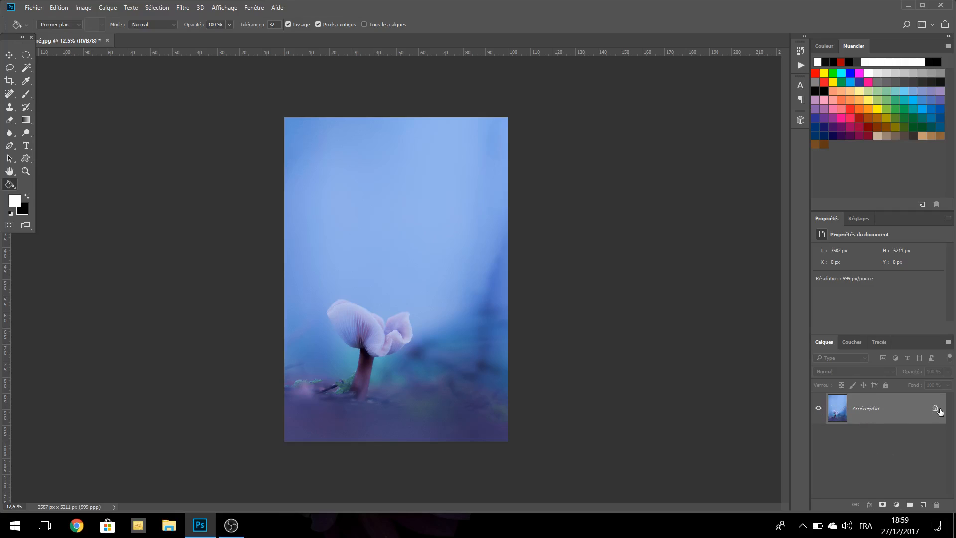
Step: Convert the photo's background layer to a smart object and add a new empty layer above it
right_click(877, 409)
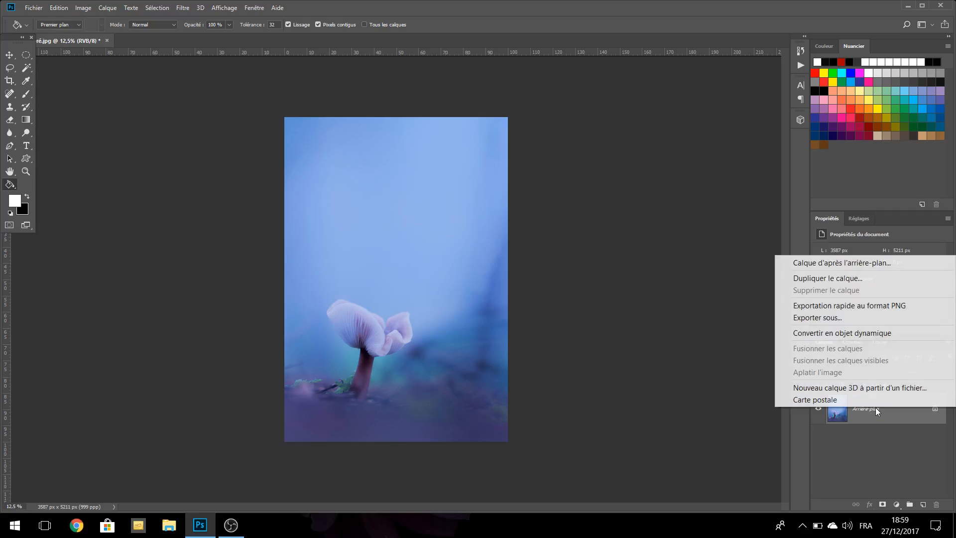
click(808, 333)
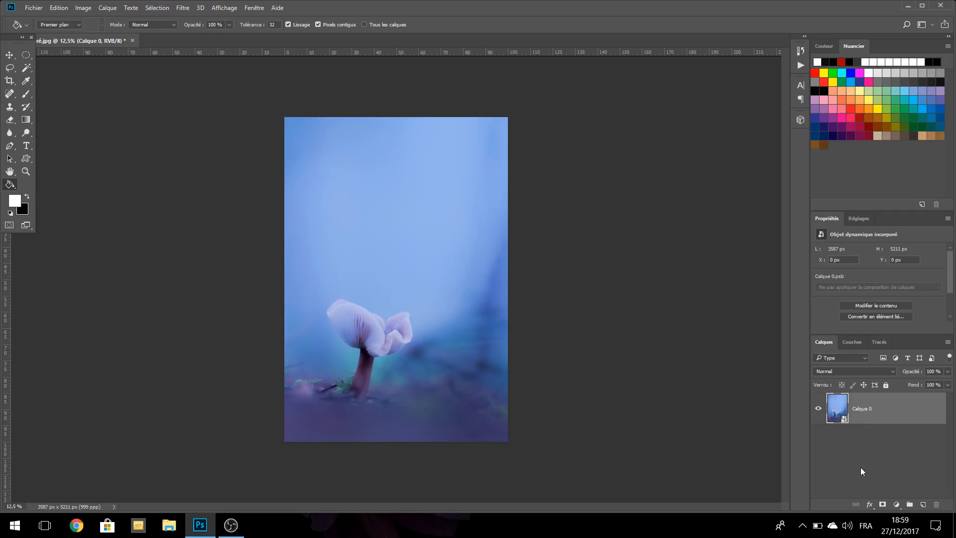
click(113, 10)
mouse_move(120, 22)
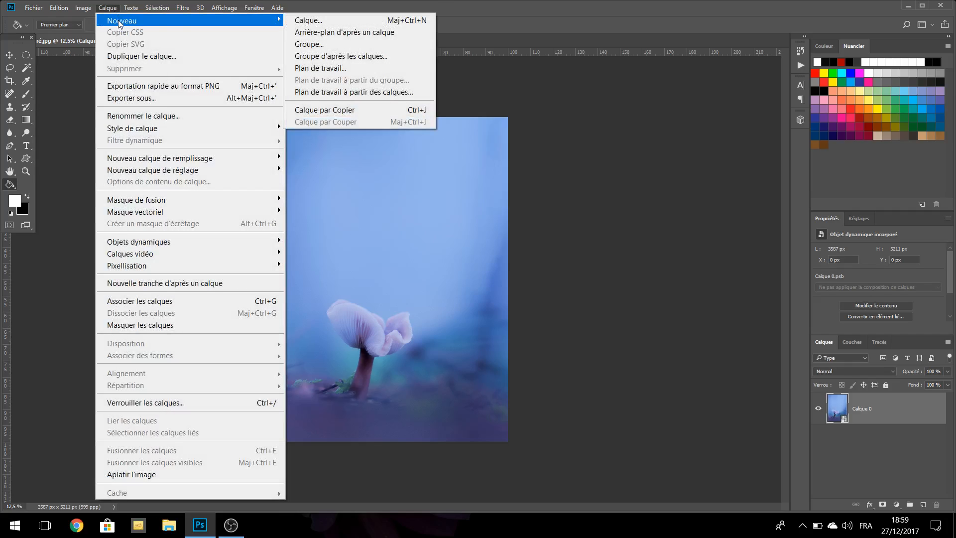
click(320, 18)
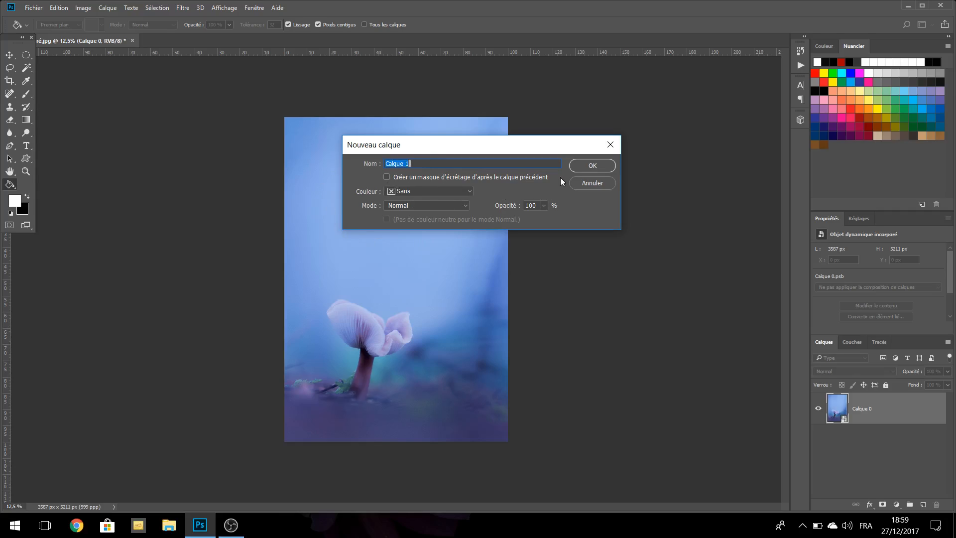
click(610, 165)
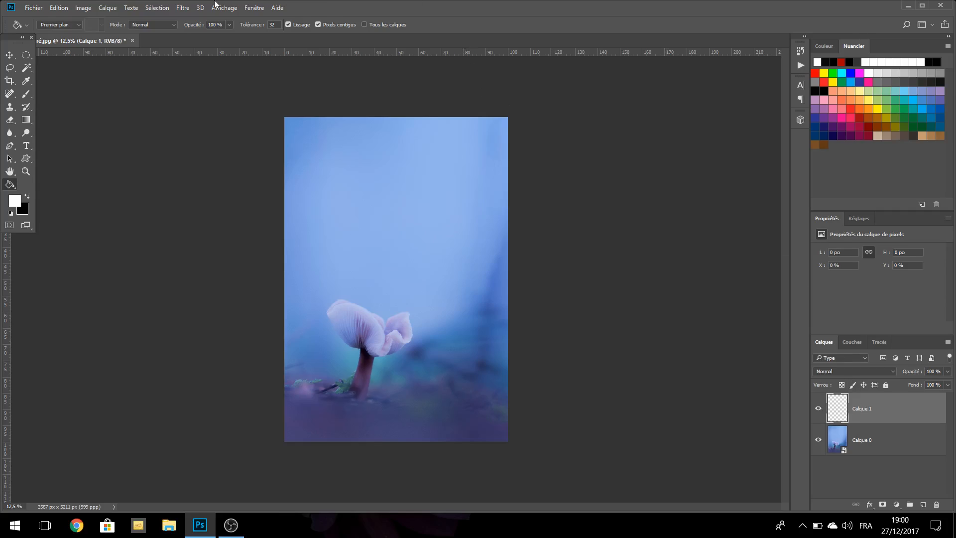
Step: Enlarge the canvas relative to its current size by 15% in width and 10% in height
click(88, 10)
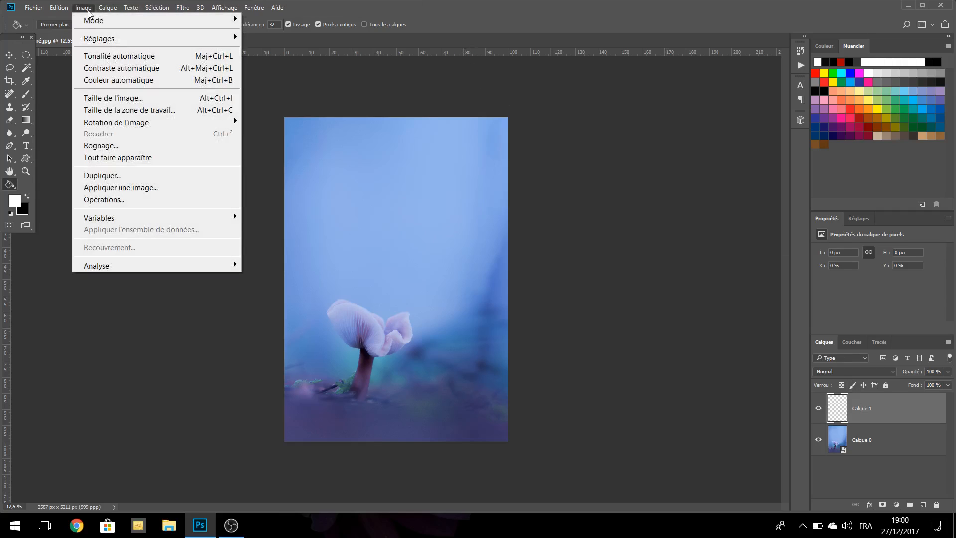
click(115, 109)
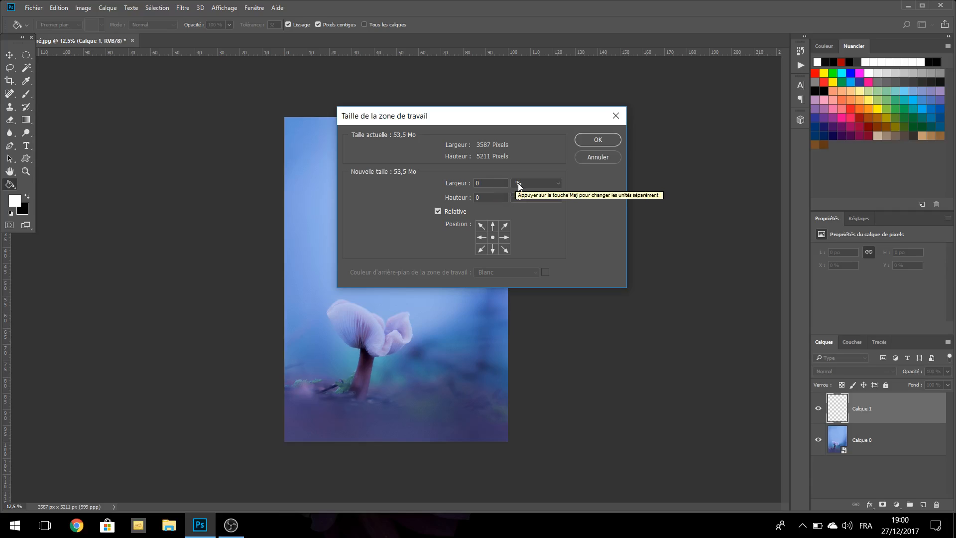
click(531, 187)
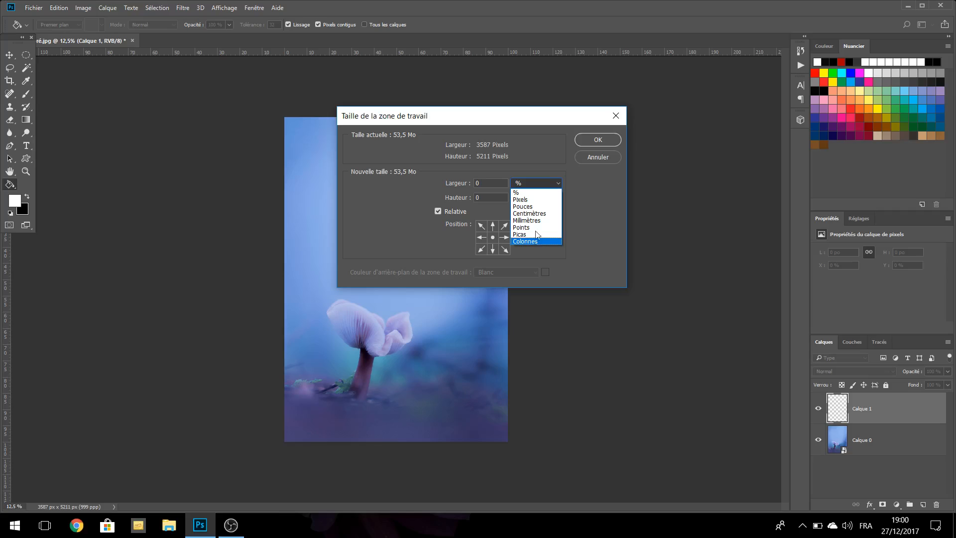
click(533, 193)
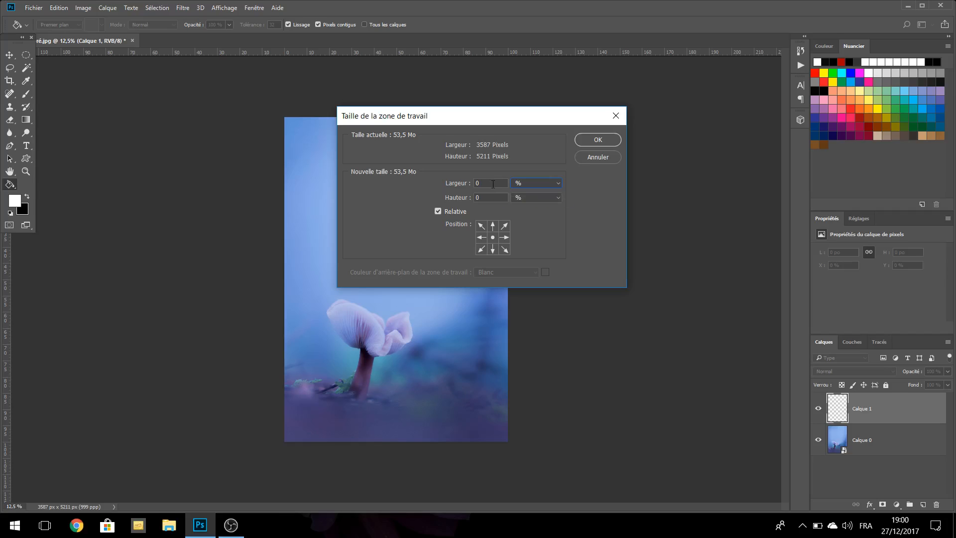
click(472, 185)
text(15)
click(467, 198)
text(10)
click(597, 142)
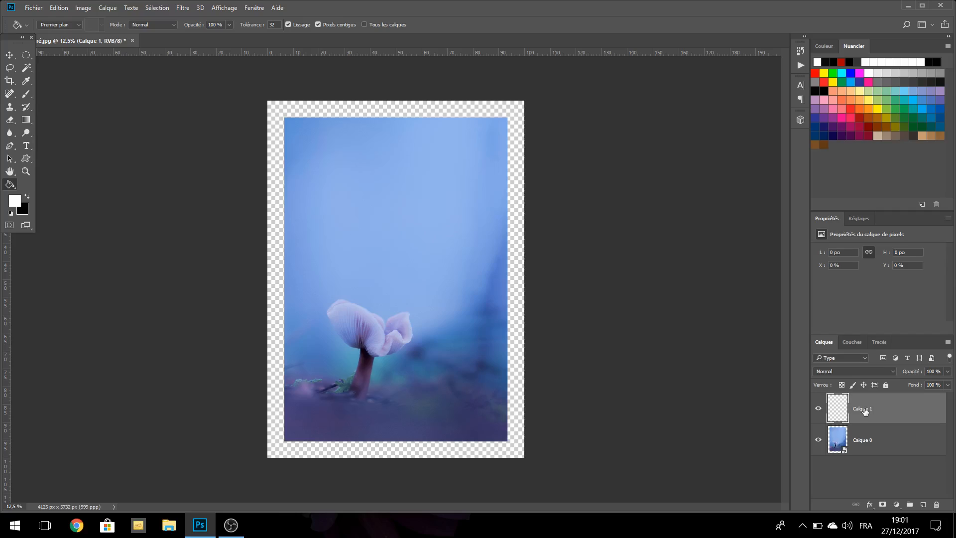
Step: Move the empty layer Calque 1 below the photo layer and fill it with white
drag(865, 412, 874, 460)
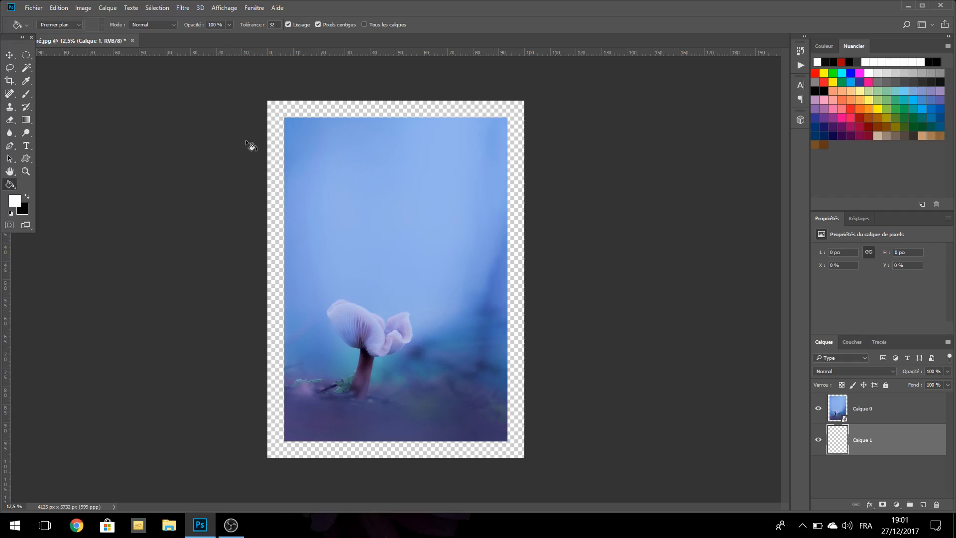
click(272, 133)
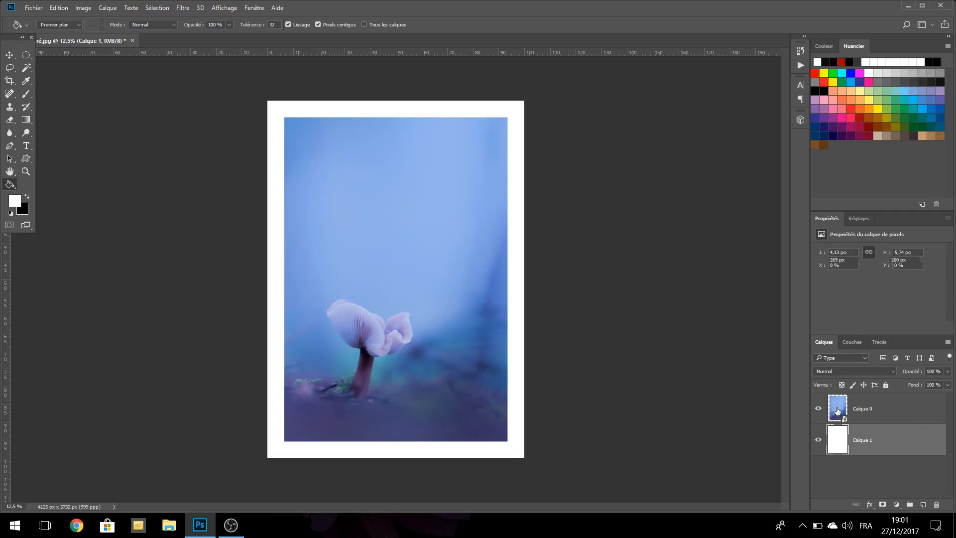
Step: Add a drop shadow to the photo layer Calque 0 and set its opacity to 56%
click(838, 411)
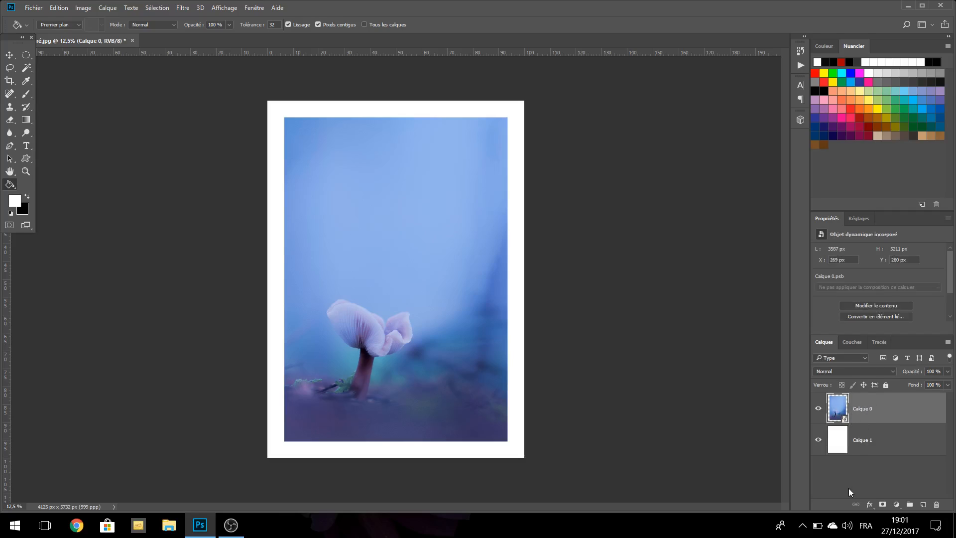
click(869, 505)
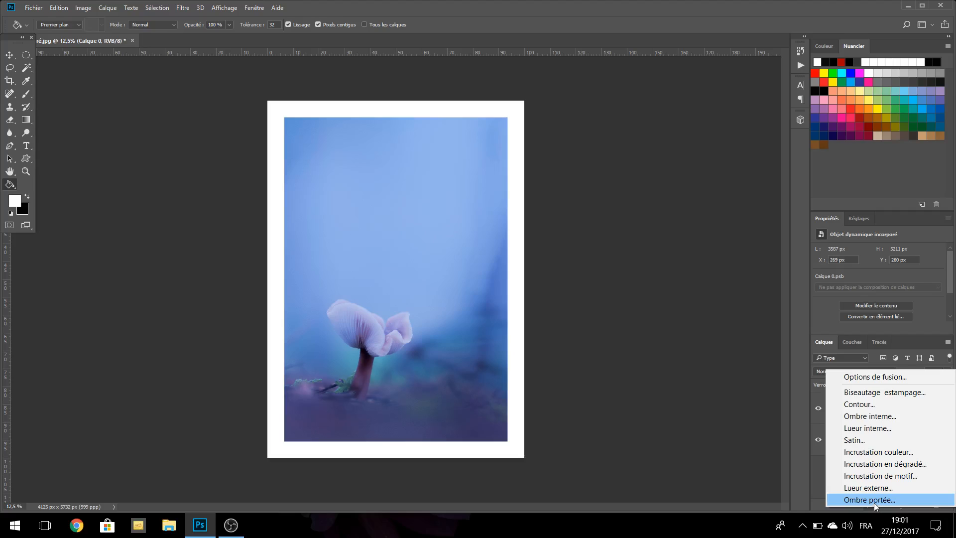
click(875, 503)
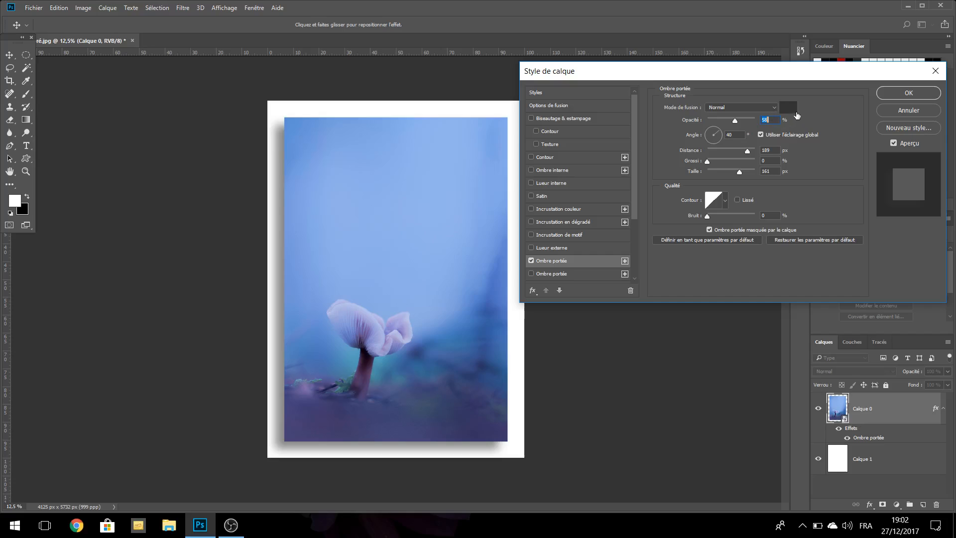
drag(736, 122, 746, 121)
drag(710, 125, 771, 124)
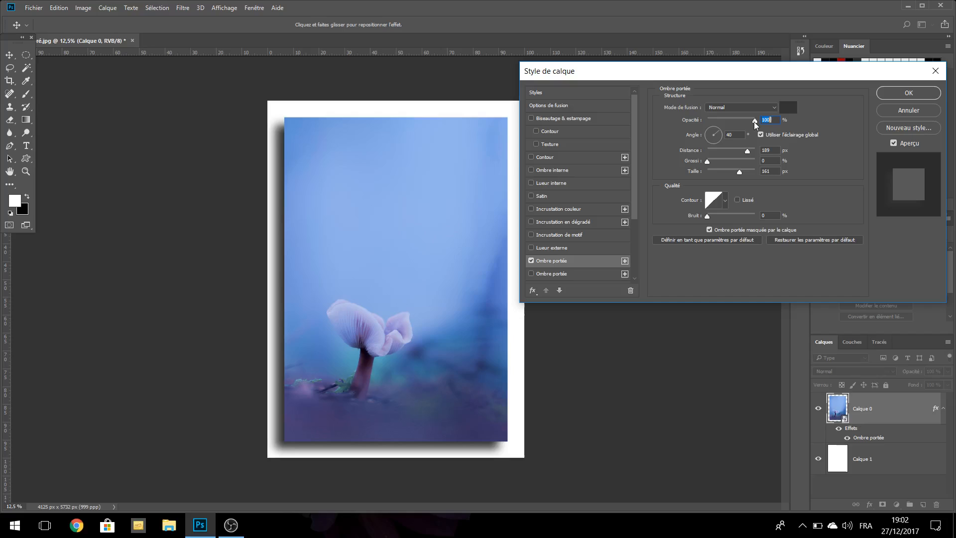
drag(754, 122, 738, 123)
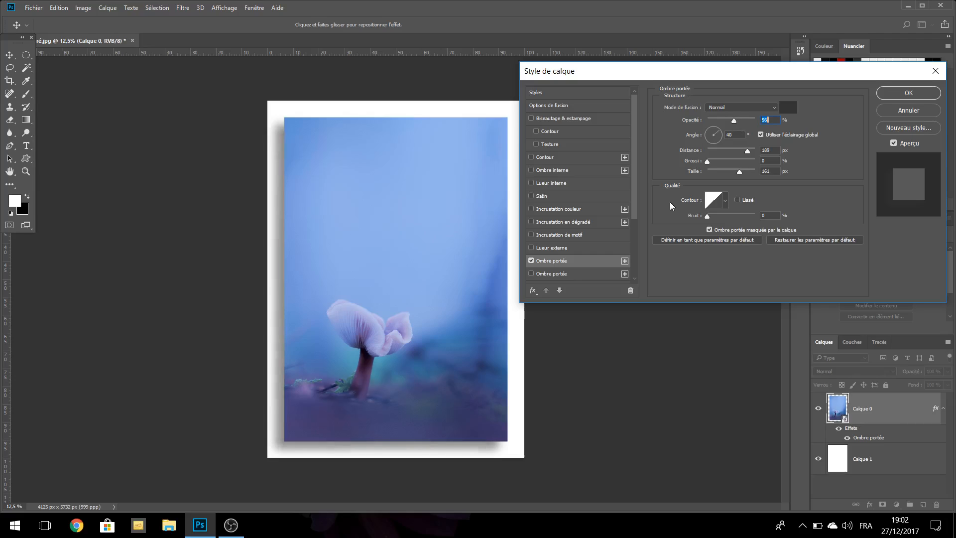
Step: Adjust the drop shadow to an angle of 52°, a distance of 177 px and a size of 158 px
drag(392, 326, 394, 330)
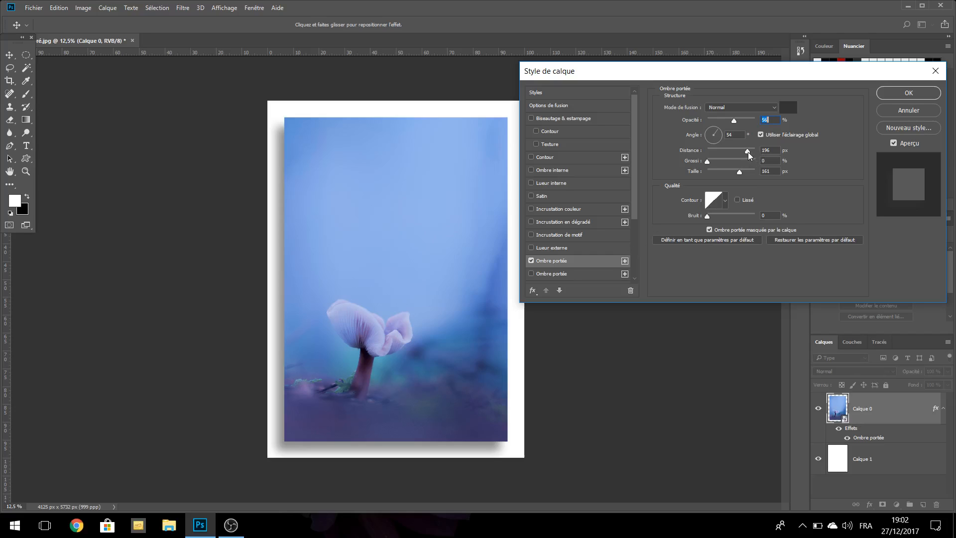
mouse_move(747, 151)
mouse_down()
mouse_move(740, 152)
mouse_move(747, 154)
mouse_up()
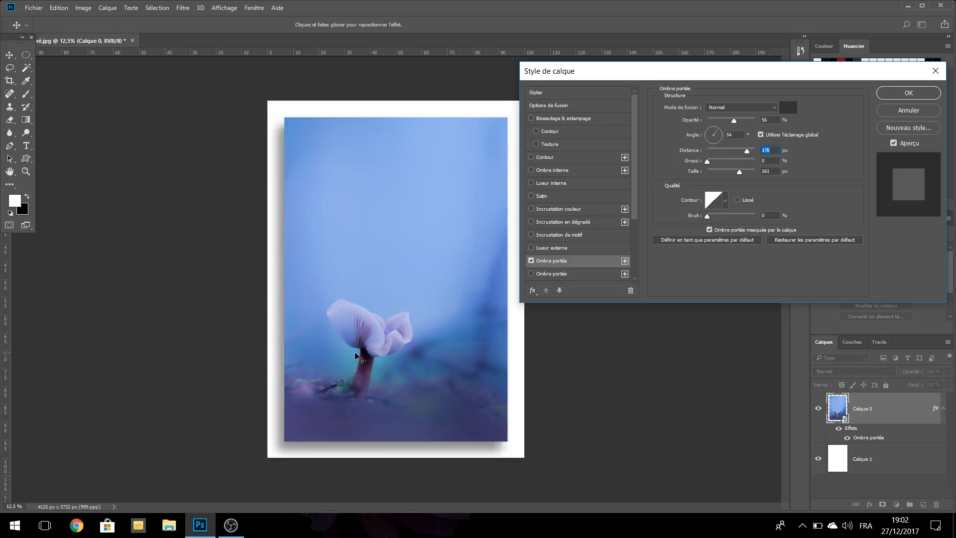
drag(361, 358, 358, 353)
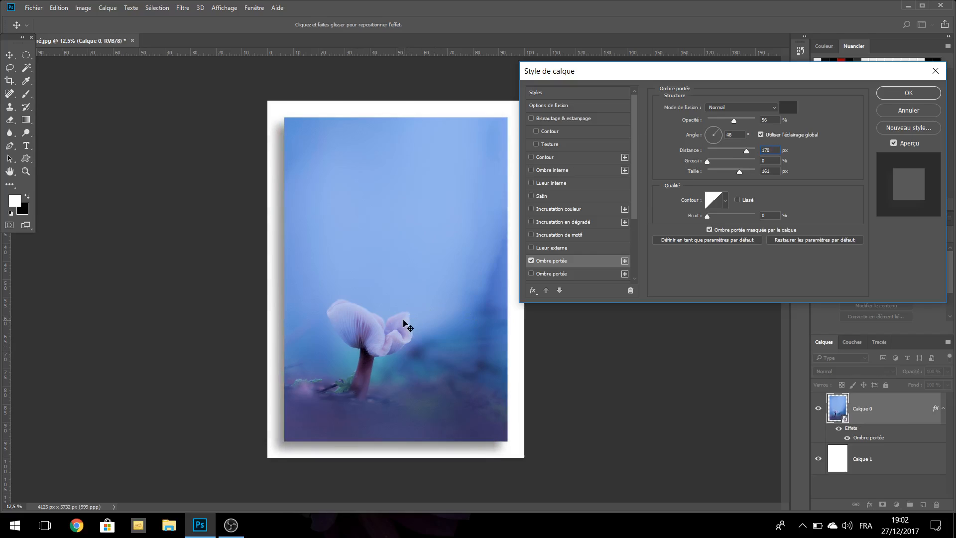
mouse_move(709, 162)
mouse_down()
mouse_move(749, 167)
mouse_move(706, 167)
mouse_up()
mouse_move(739, 171)
mouse_down()
mouse_move(719, 173)
mouse_move(738, 184)
mouse_up()
drag(397, 332, 390, 337)
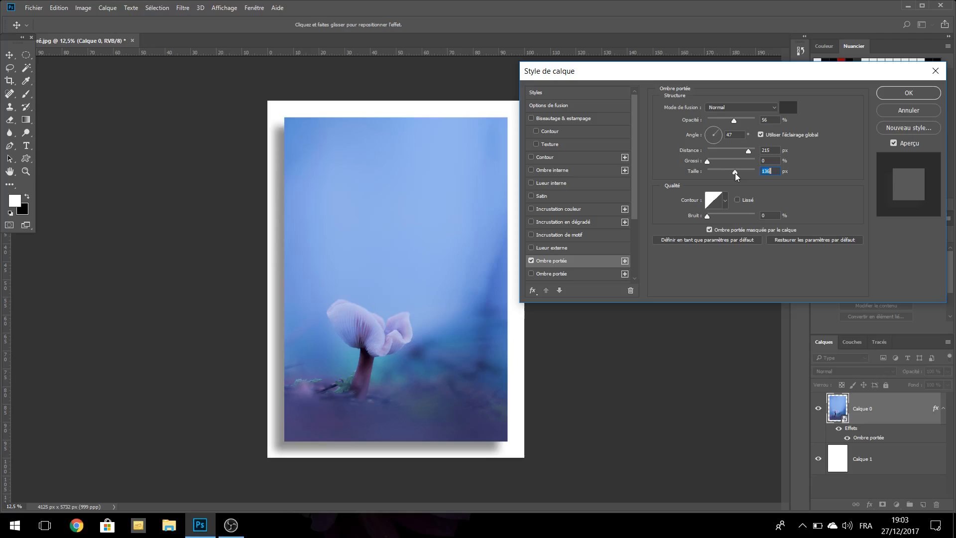
drag(730, 175, 740, 177)
drag(365, 240, 367, 238)
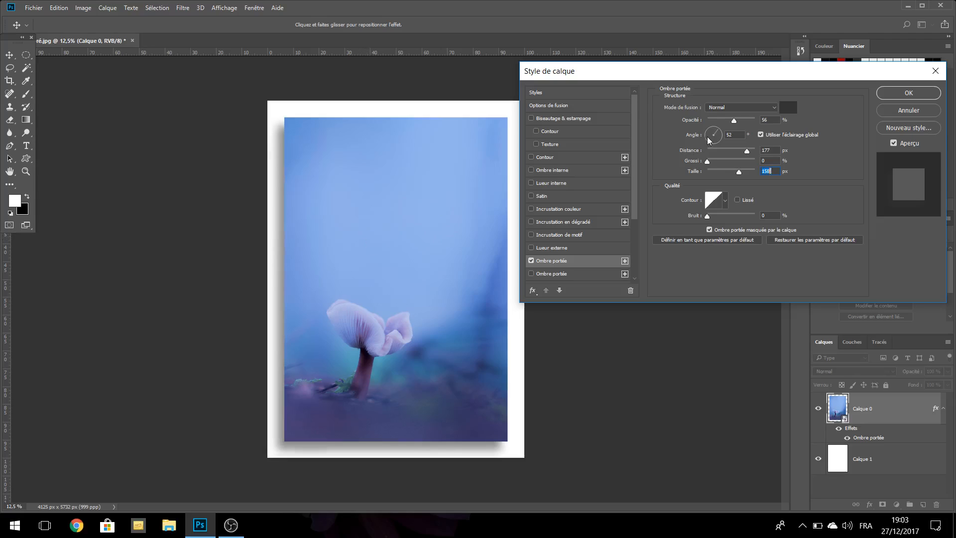
Step: Apply the drop shadow with 64% opacity, a 42° angle, 147 px distance and 125 px size
drag(734, 121, 738, 125)
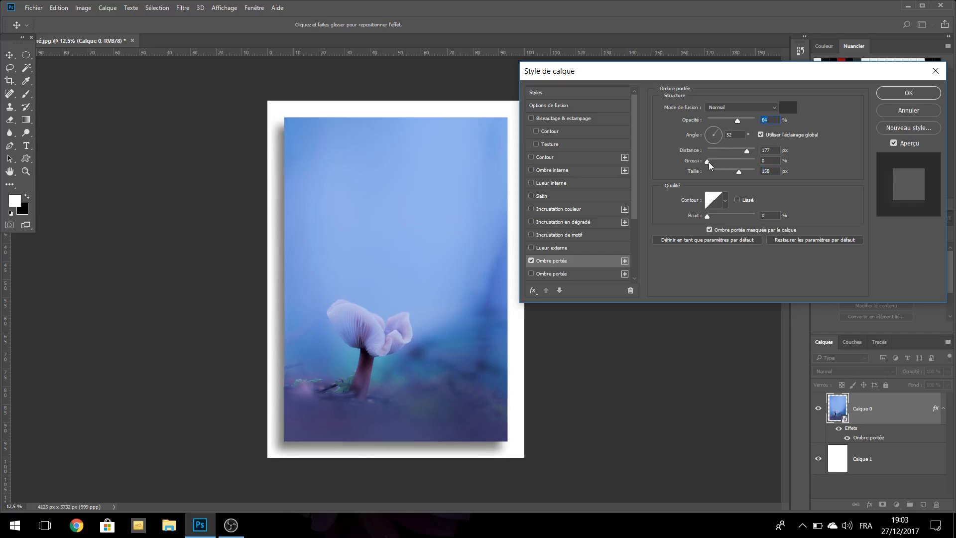
drag(708, 163, 735, 173)
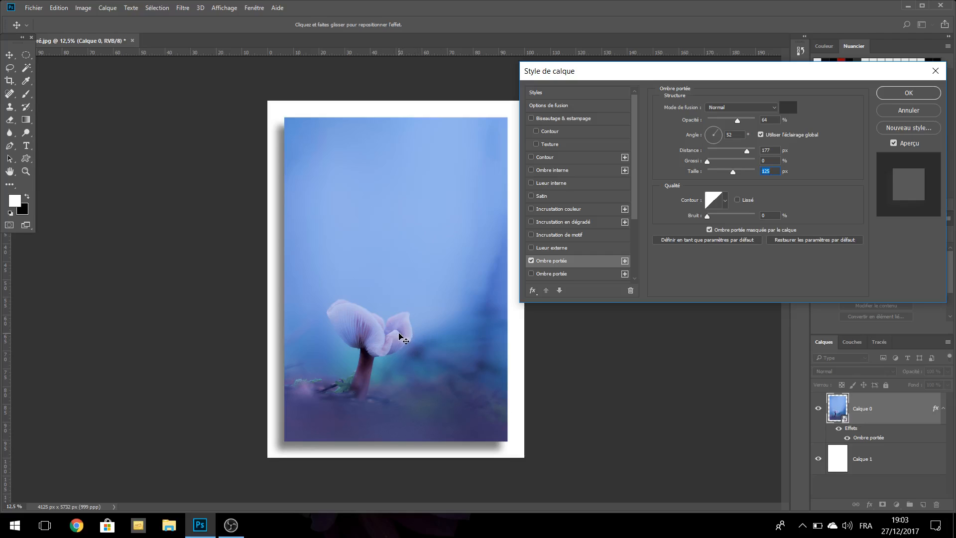
drag(398, 336, 398, 336)
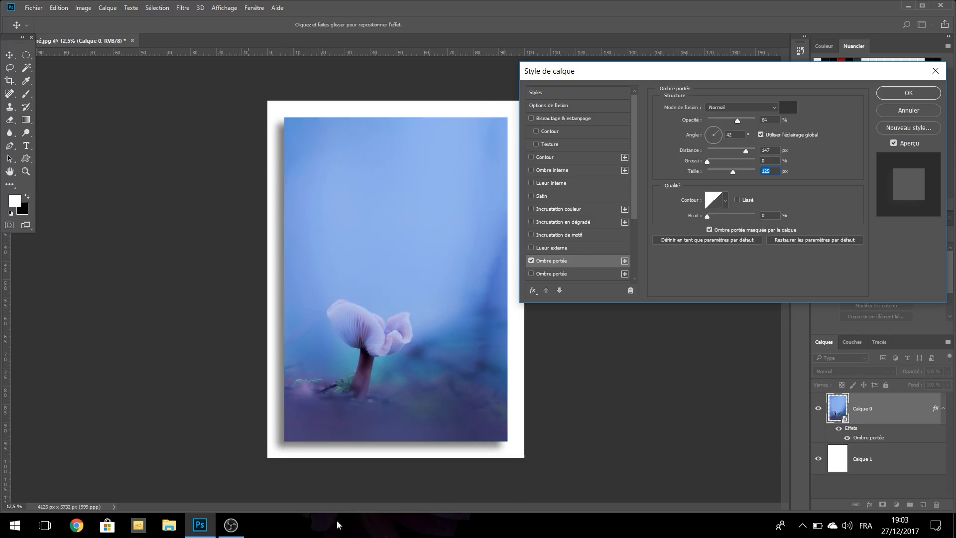
click(909, 93)
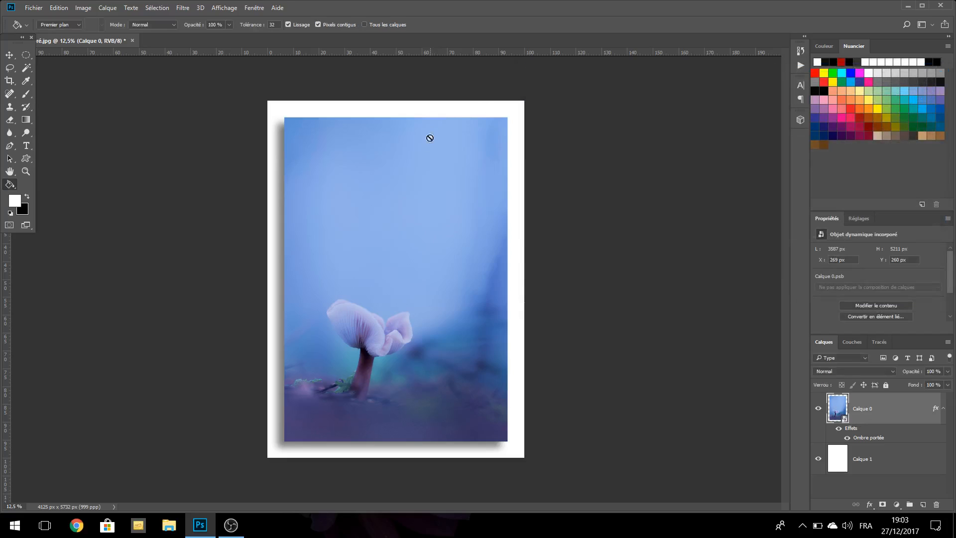
Step: Fit the image to the screen and flatten all layers into a single background
click(227, 11)
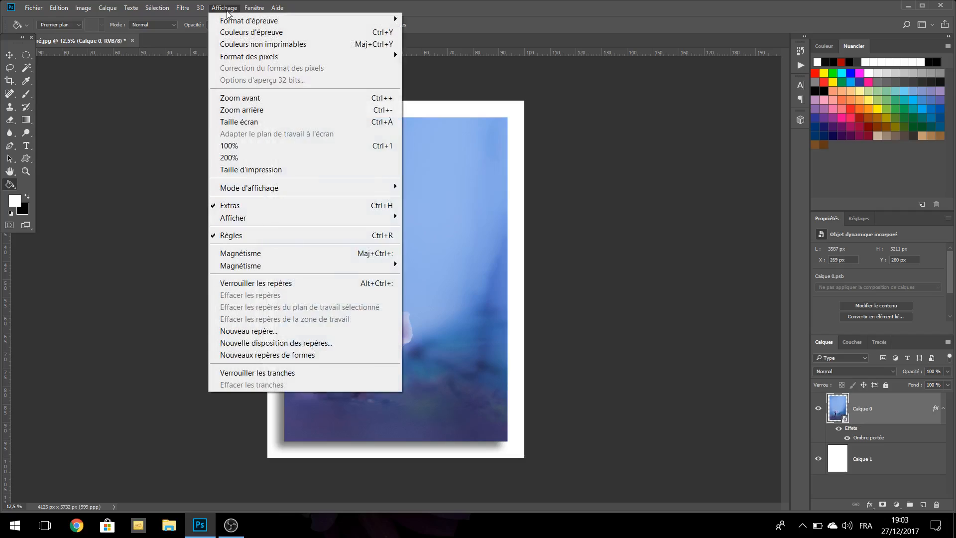
click(239, 122)
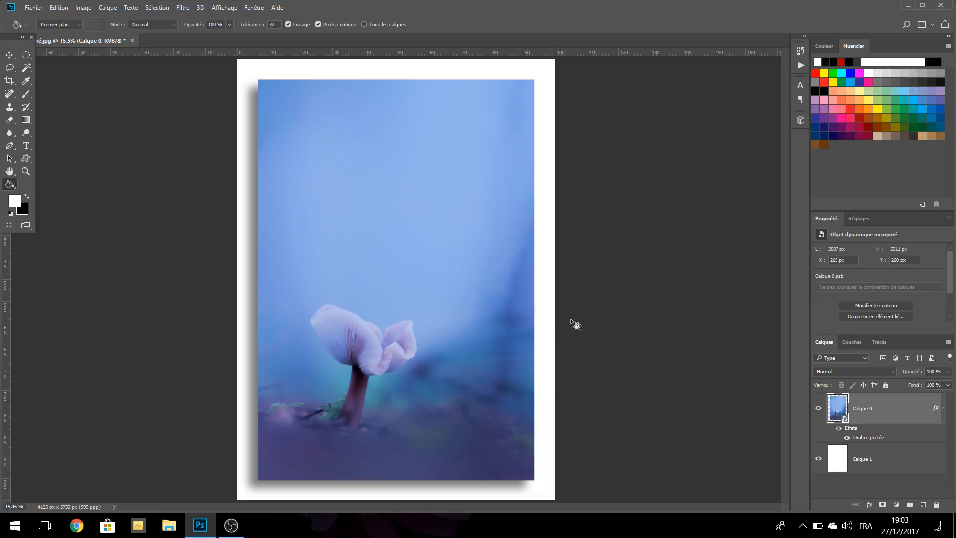
click(108, 7)
click(122, 474)
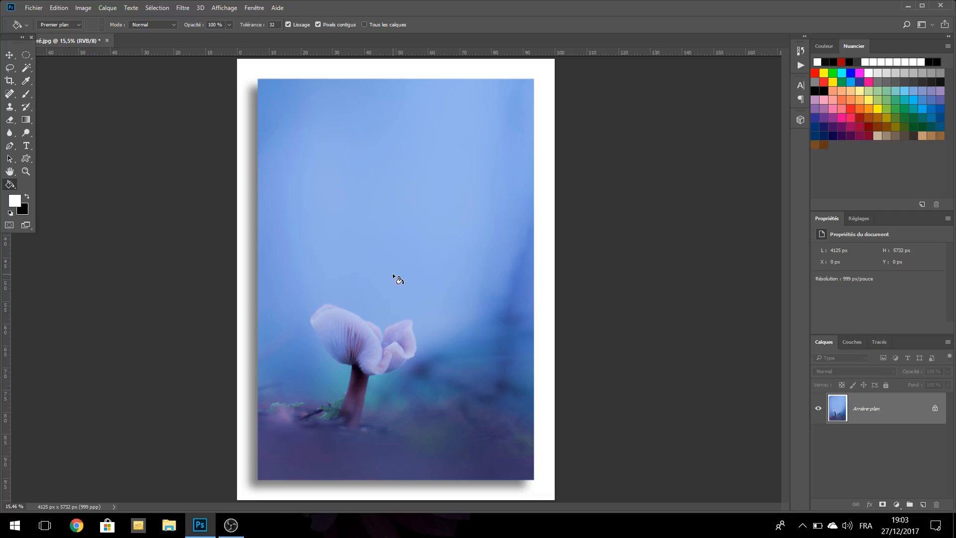
Step: Save the framed photo to the desktop as a JPEG named Cadre Ombré 1 at maximum quality 12
click(35, 9)
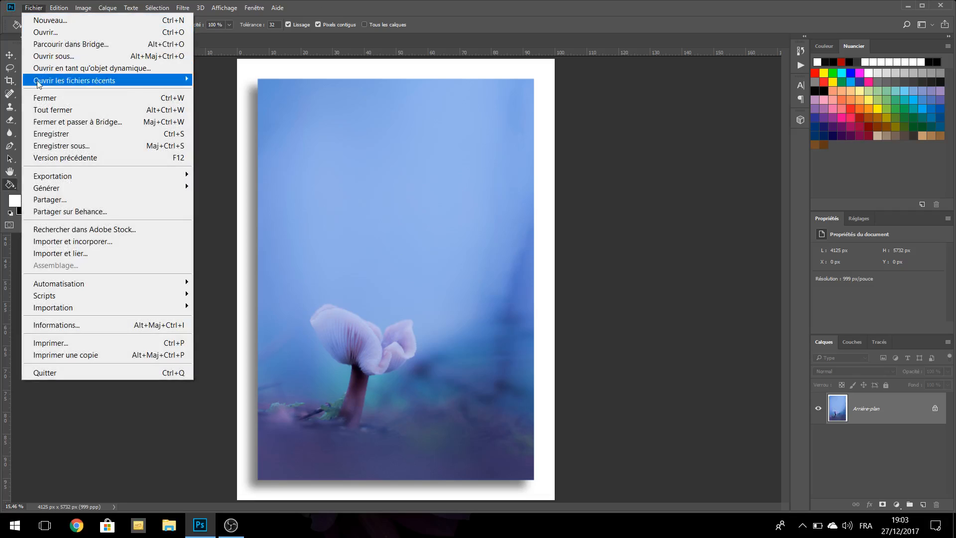
click(55, 145)
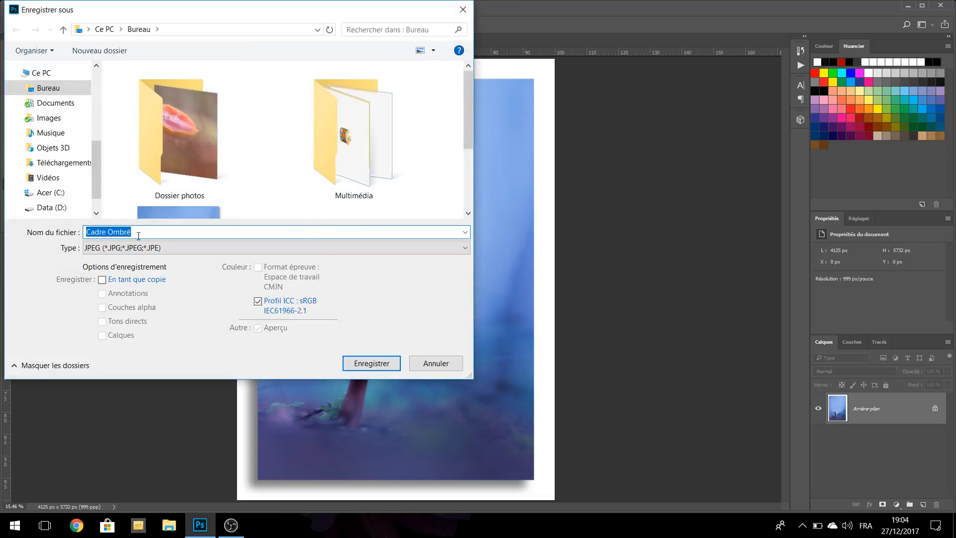
click(138, 235)
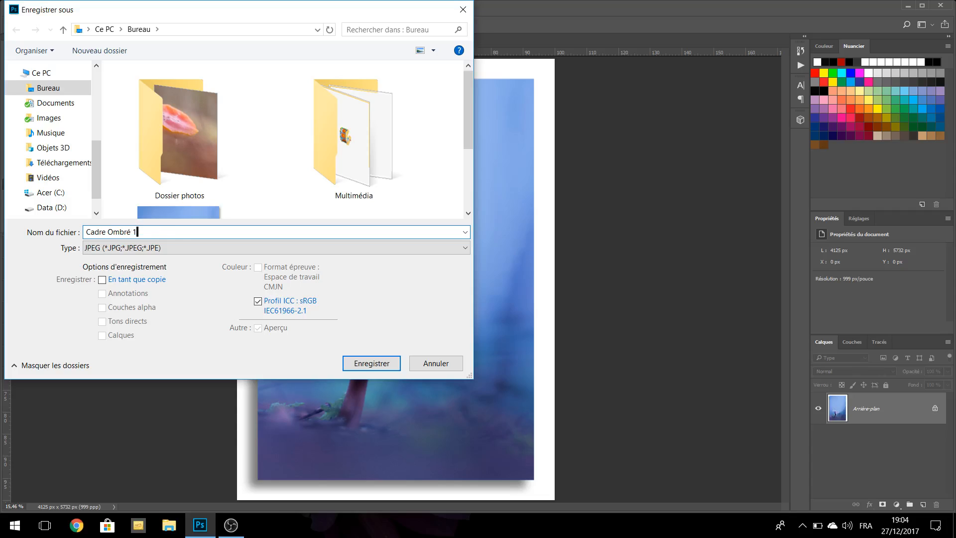
click(361, 365)
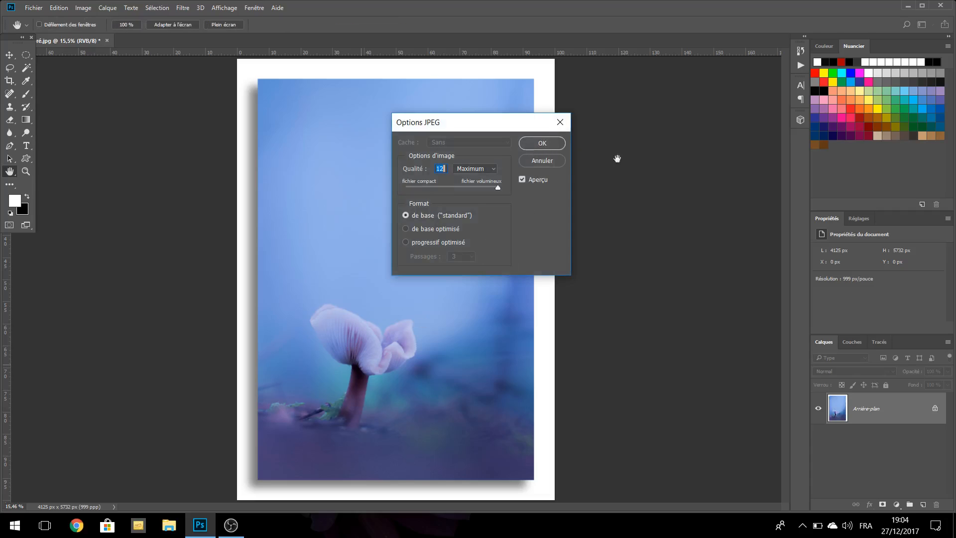
click(548, 143)
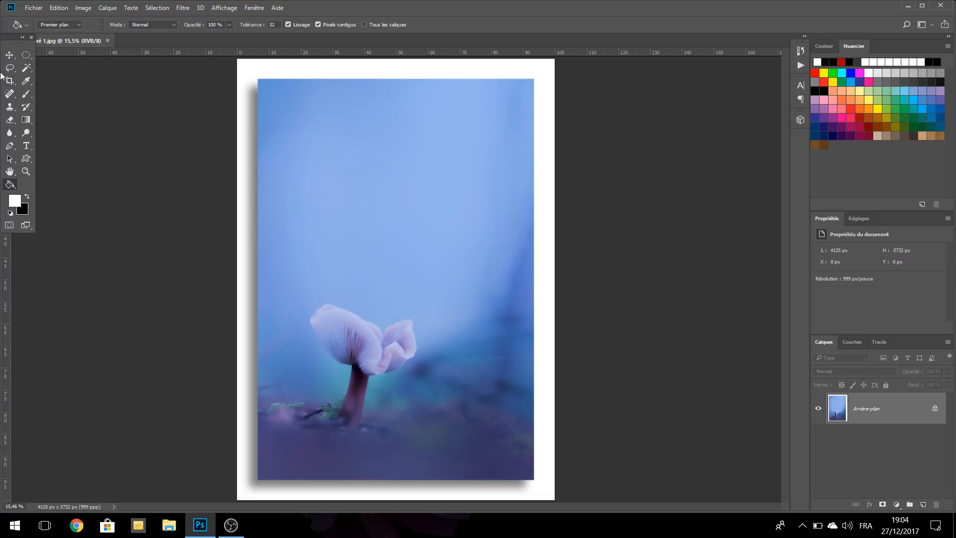
mouse_move(227, 531)
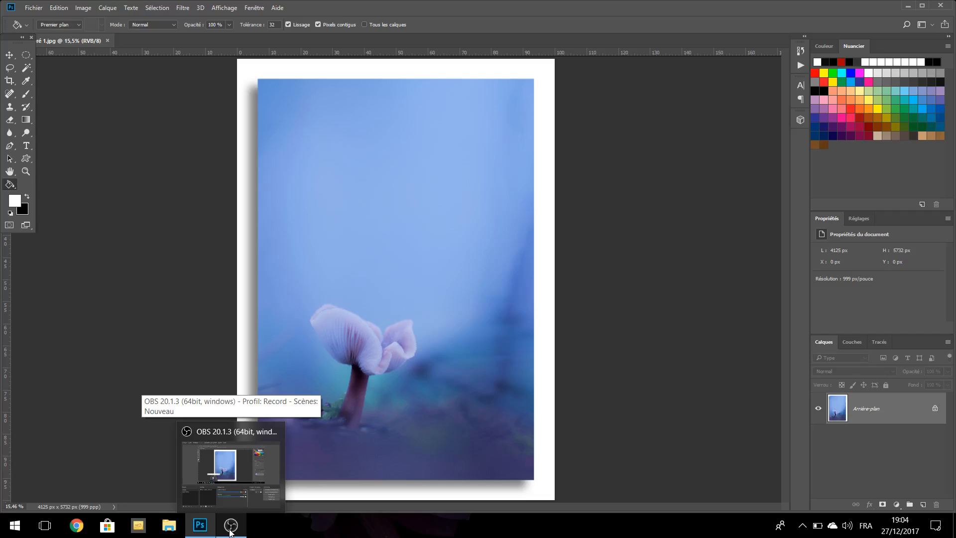
click(230, 529)
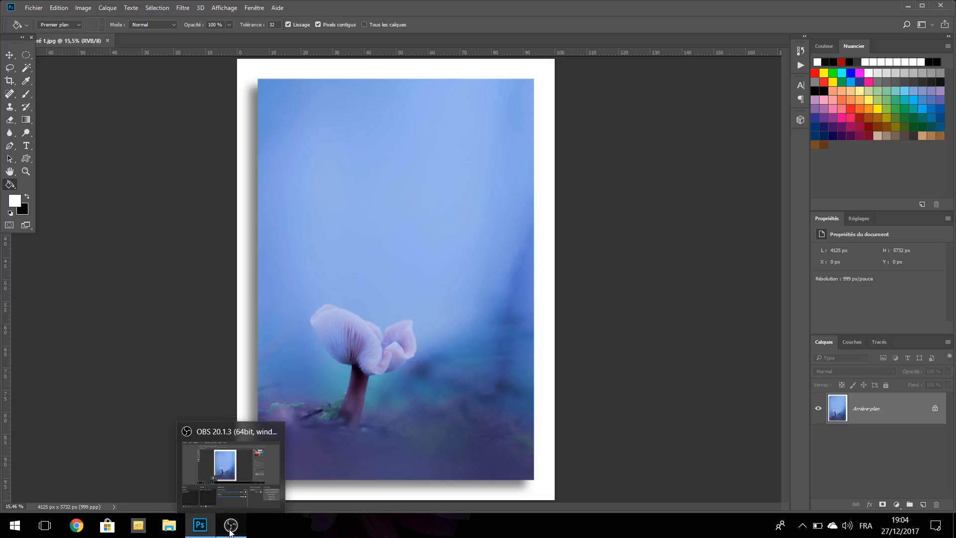